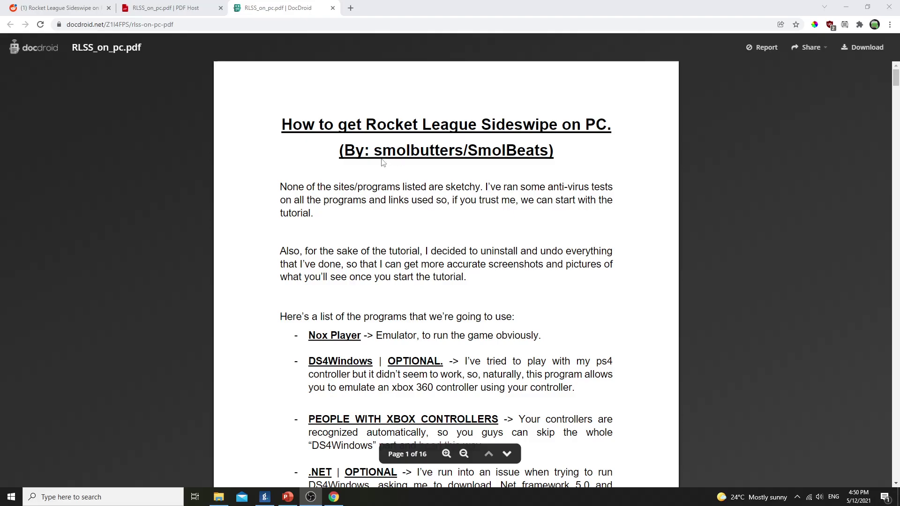
Step: Open the Nox Player download website linked in Step 1 of the guide
scroll(378, 170, down, 3)
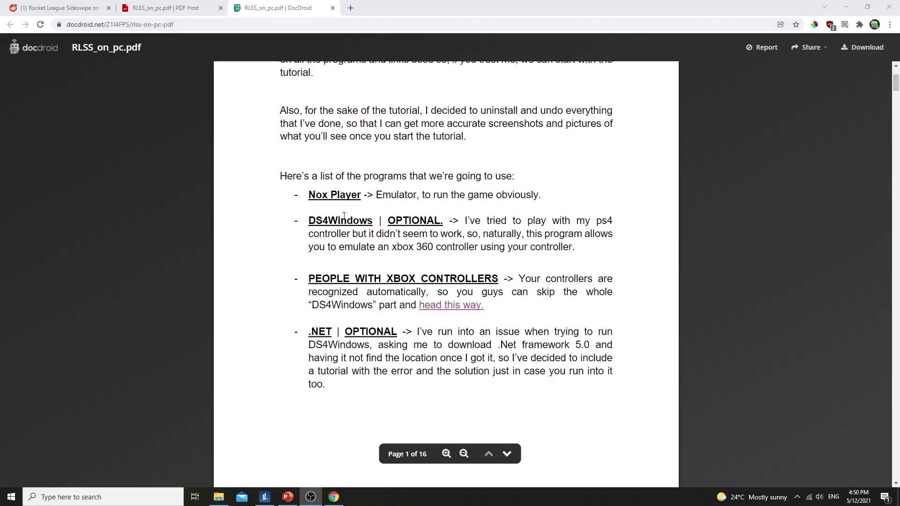
scroll(336, 185, down, 3)
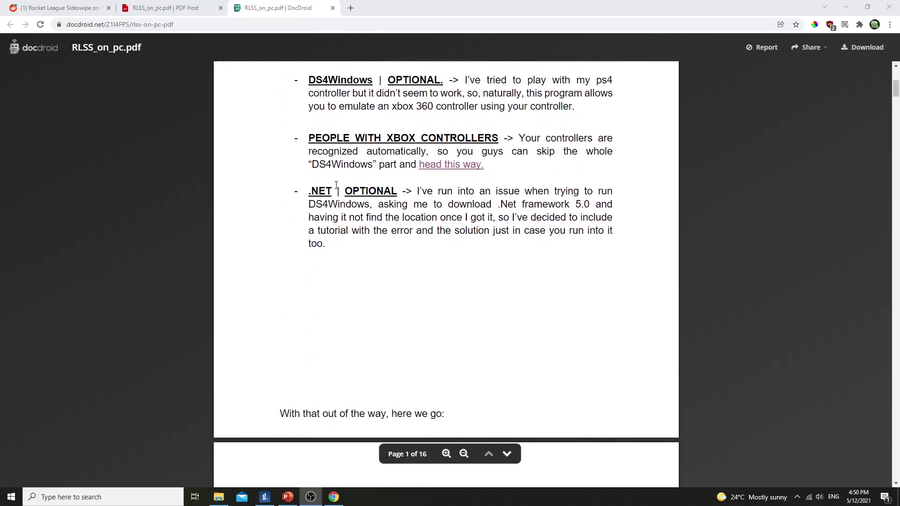
scroll(337, 184, down, 7)
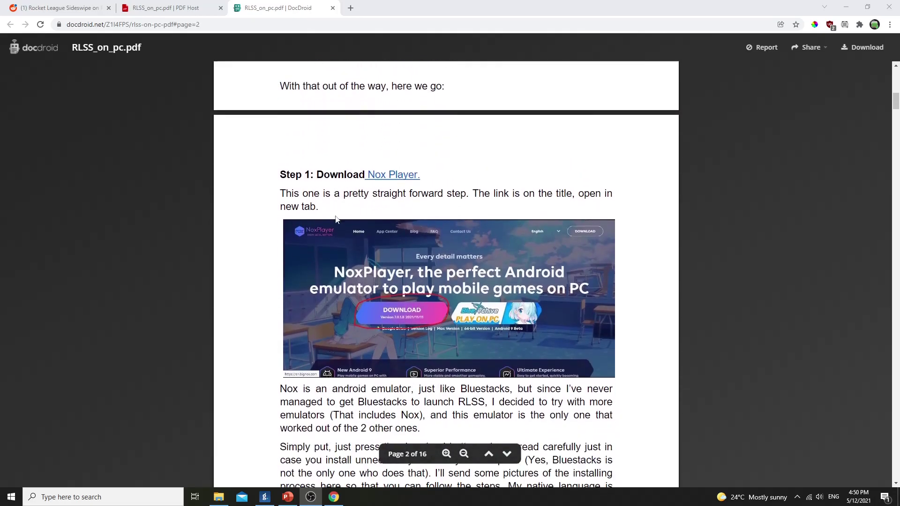
click(383, 177)
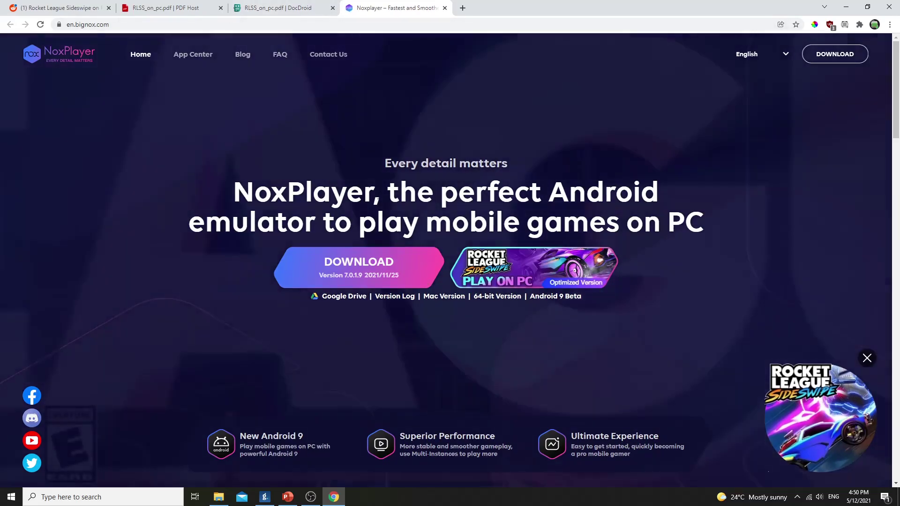
Step: Read the guide's Nox Player installation instructions, including the installer screens, the optional Razer Cortex offer and the language check
key(ctrl+shift+Tab)
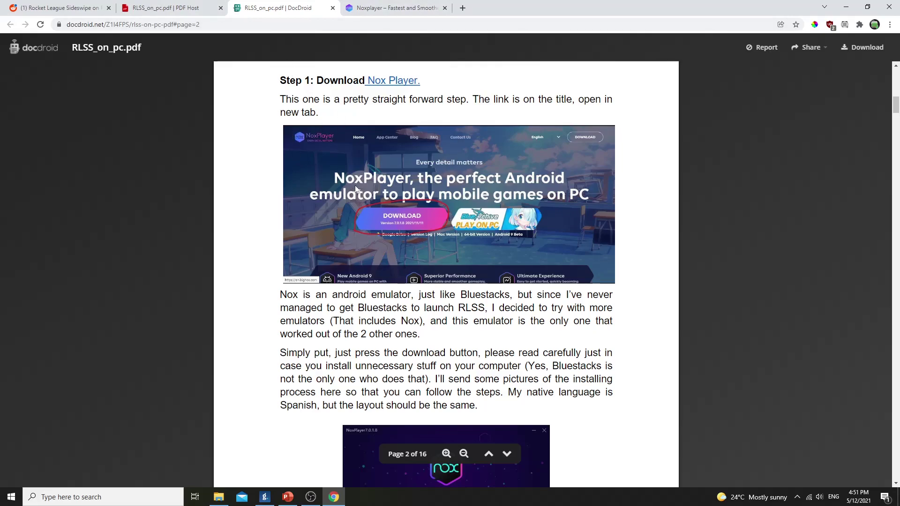
scroll(356, 187, down, 7)
scroll(356, 186, down, 5)
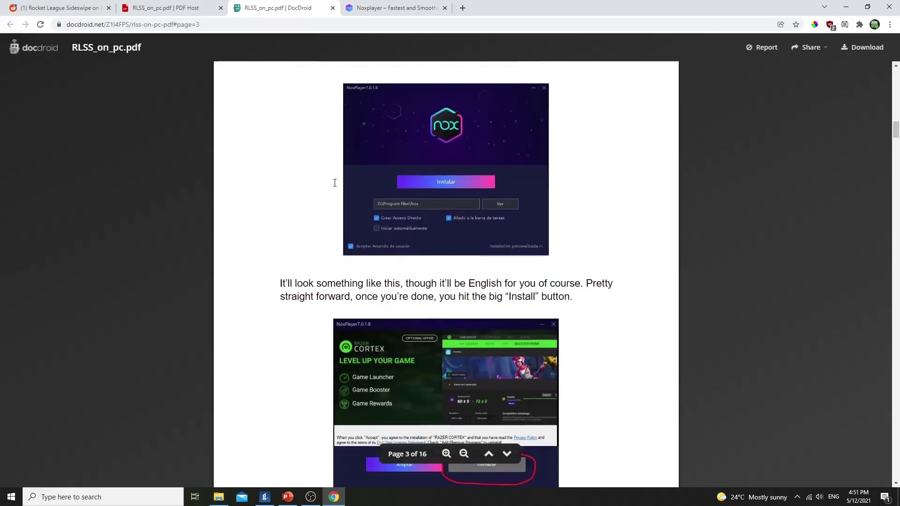
click(375, 8)
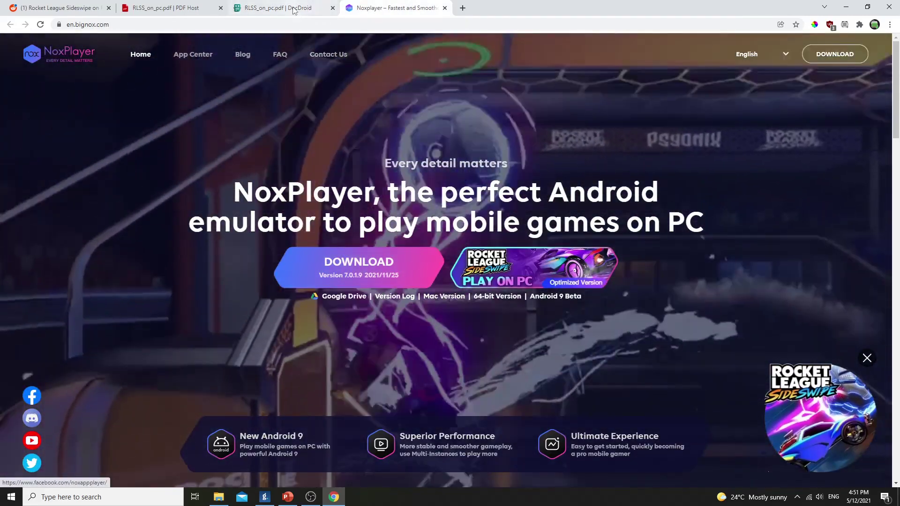
click(292, 9)
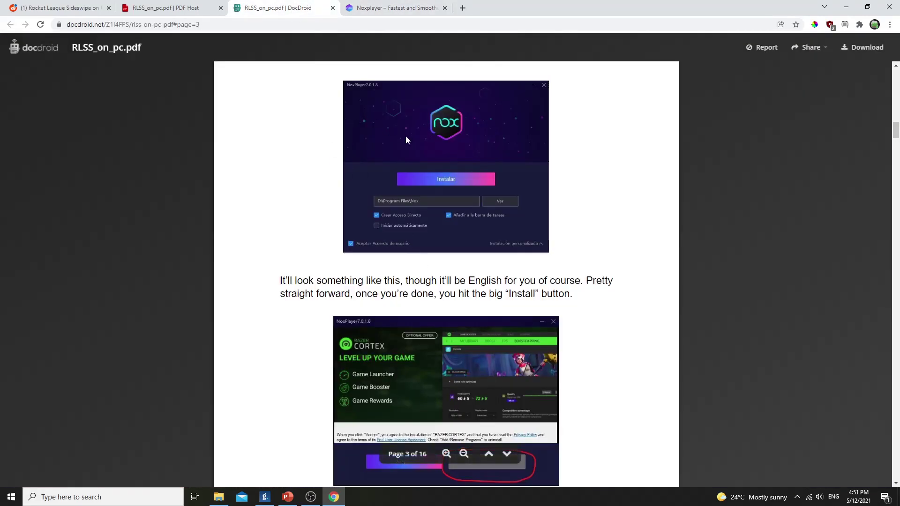
scroll(338, 214, down, 3)
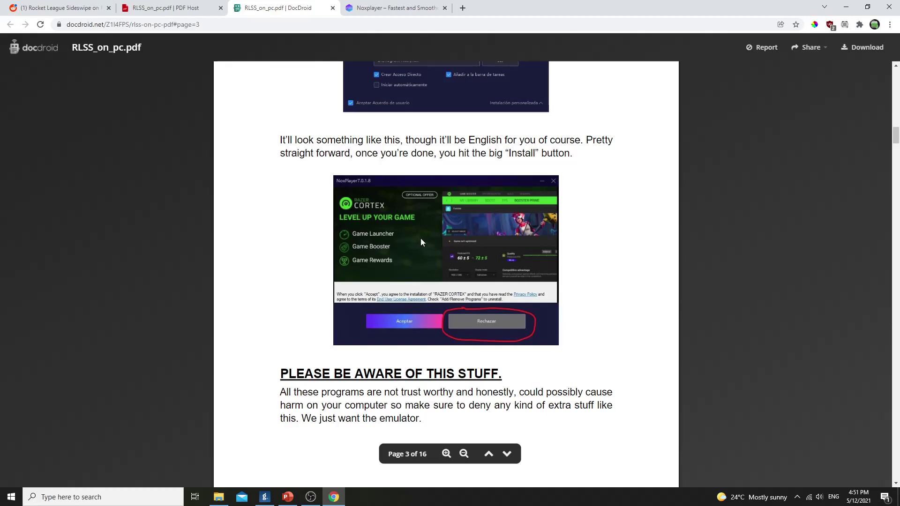
scroll(400, 230, down, 2)
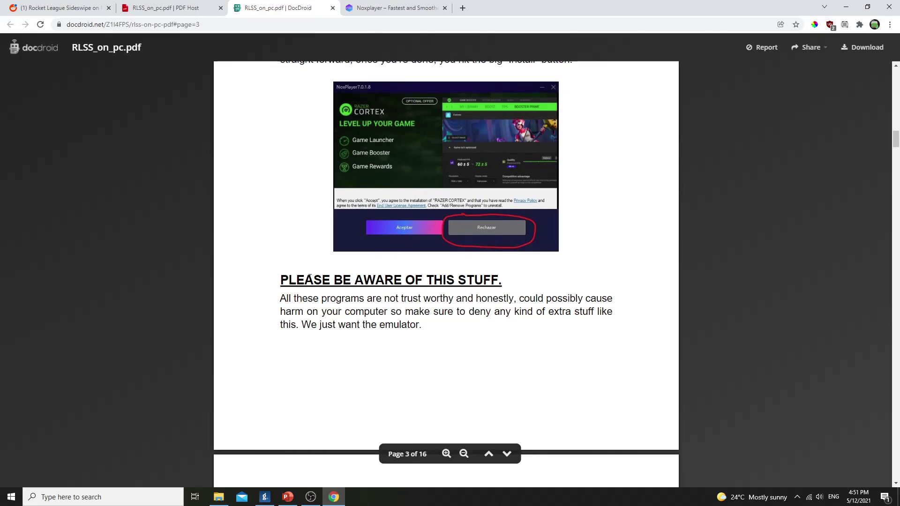
scroll(309, 278, down, 10)
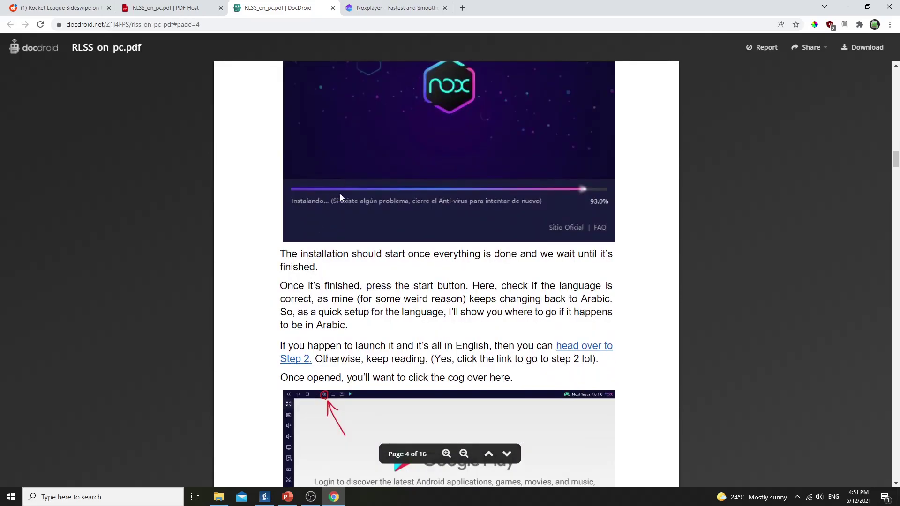
scroll(337, 193, up, 2)
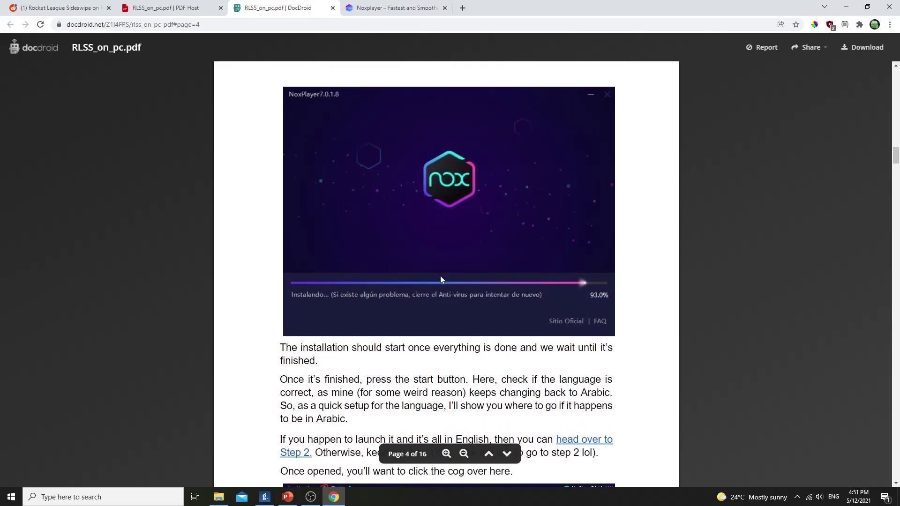
Step: Read Step 2 of the guide on opening Multi-Drive and adding a new emulator instance with the Android 9 beta
scroll(322, 177, down, 6)
scroll(322, 177, down, 20)
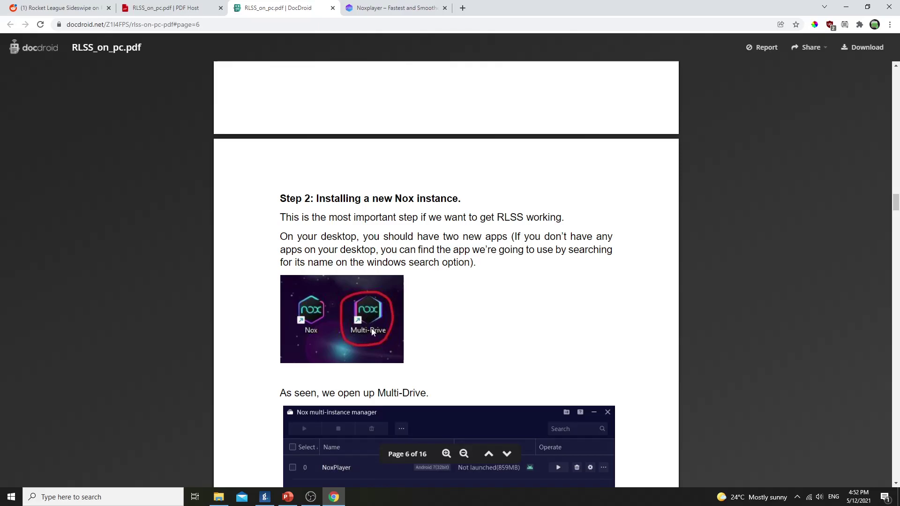
scroll(368, 308, down, 3)
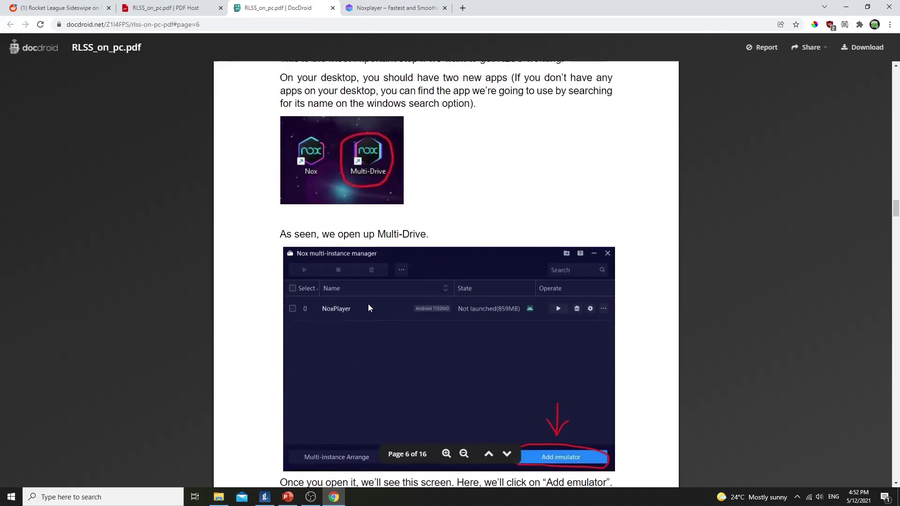
scroll(356, 300, down, 2)
scroll(329, 162, up, 1)
scroll(325, 168, down, 1)
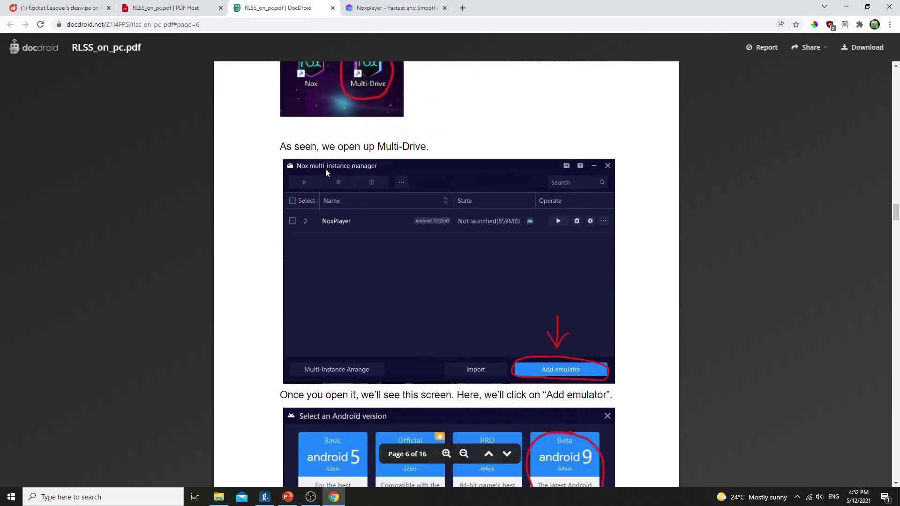
scroll(326, 168, down, 2)
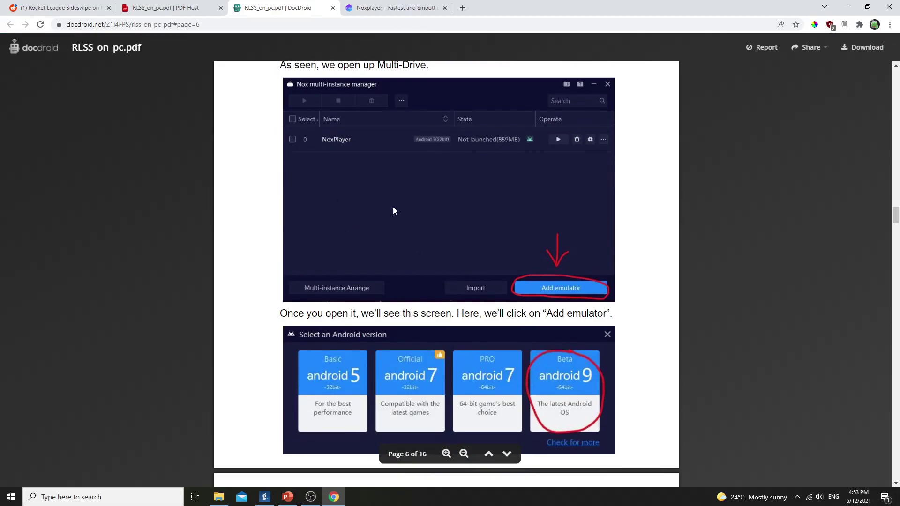
scroll(403, 219, down, 1)
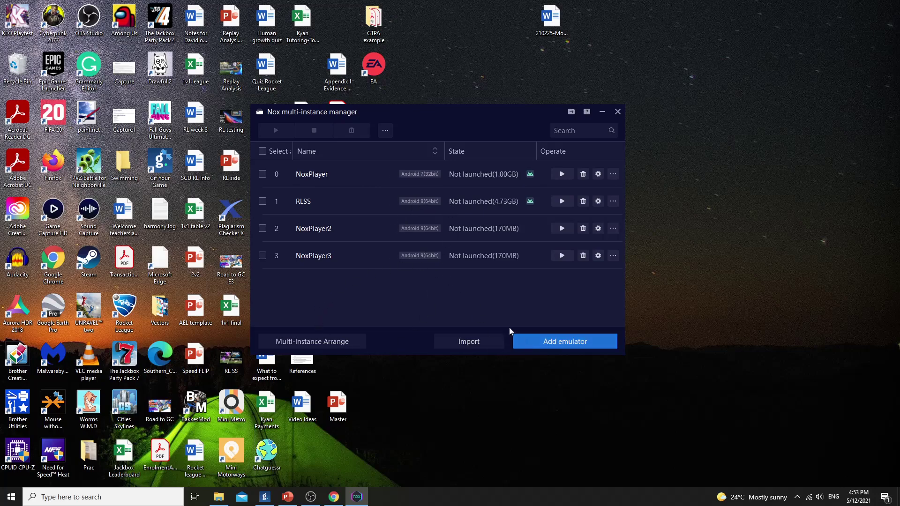
Step: Add a new emulator running the Android 9 64-bit beta and open the new instance's system settings
click(565, 344)
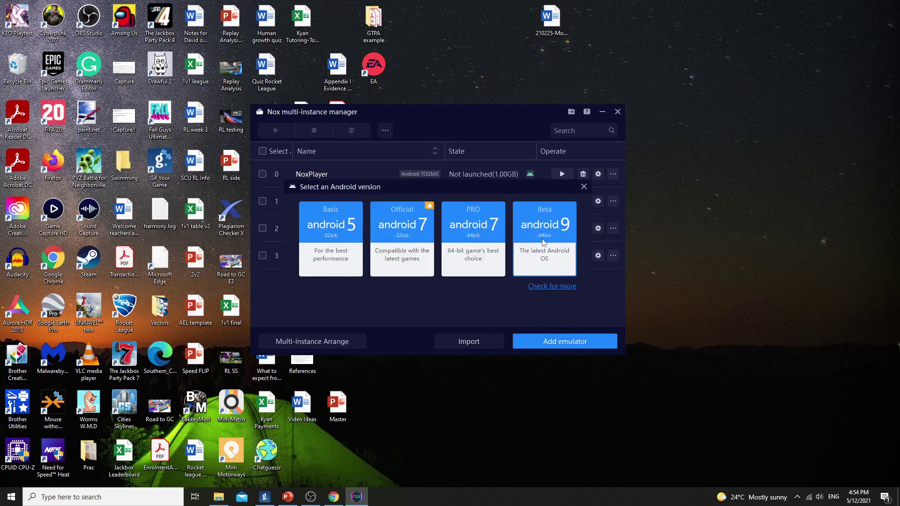
click(544, 241)
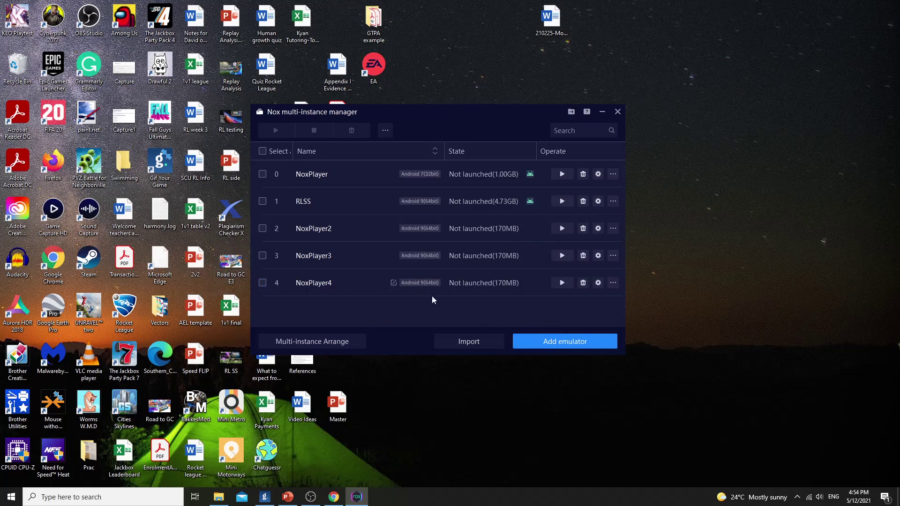
click(599, 284)
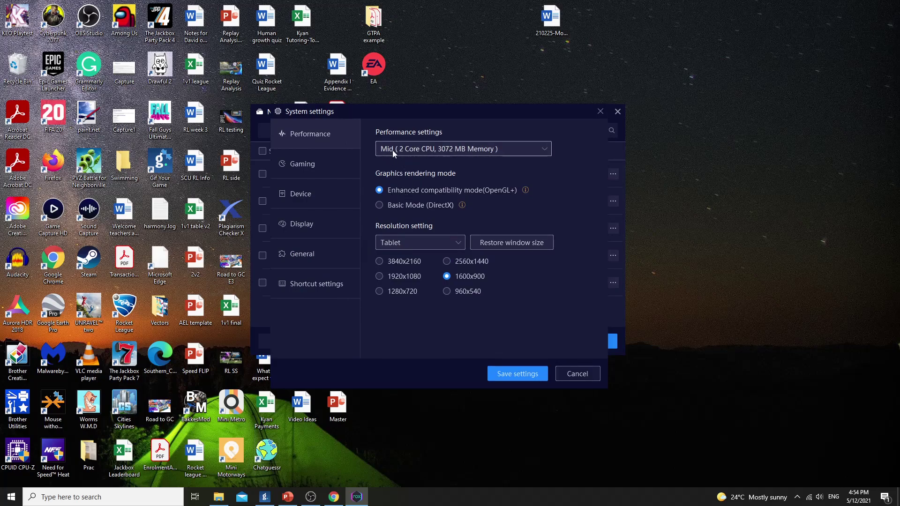
Step: Switch the instance's performance settings to Custom and assign 8 CPU cores
click(446, 151)
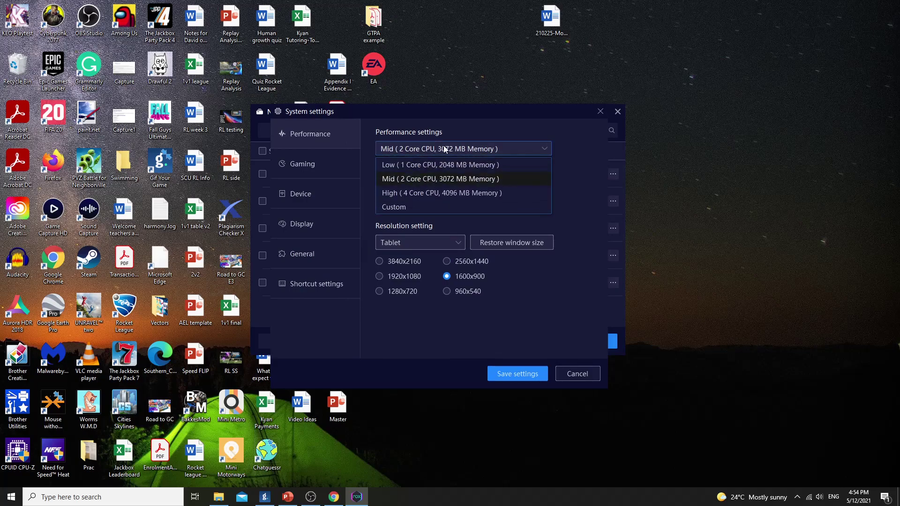
click(419, 193)
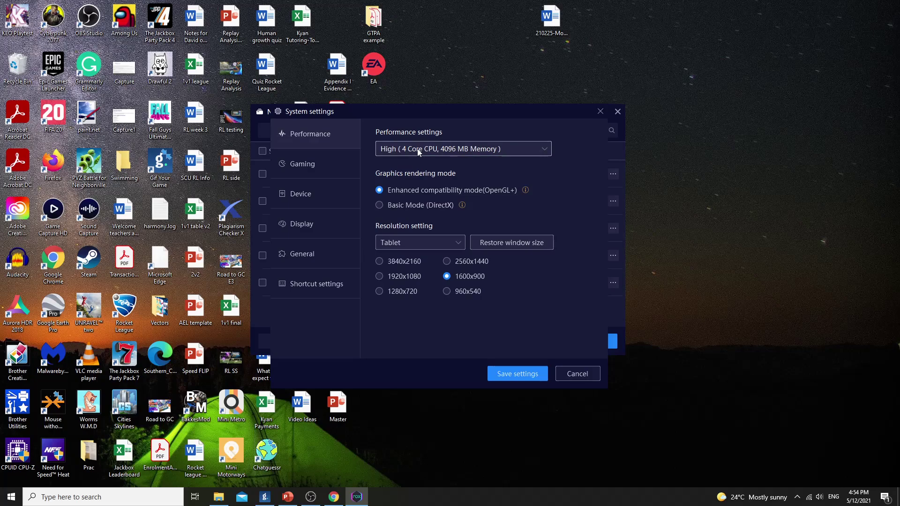
click(419, 151)
click(400, 205)
double_click(401, 165)
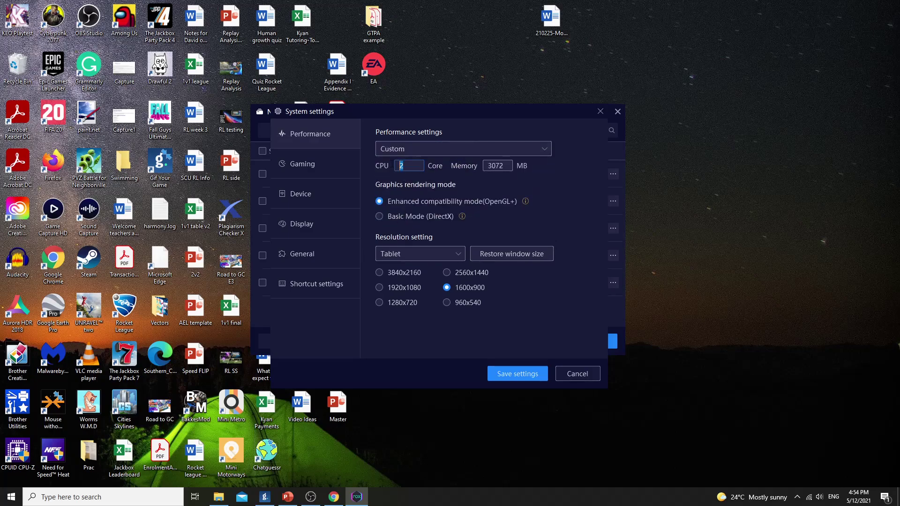
text(8)
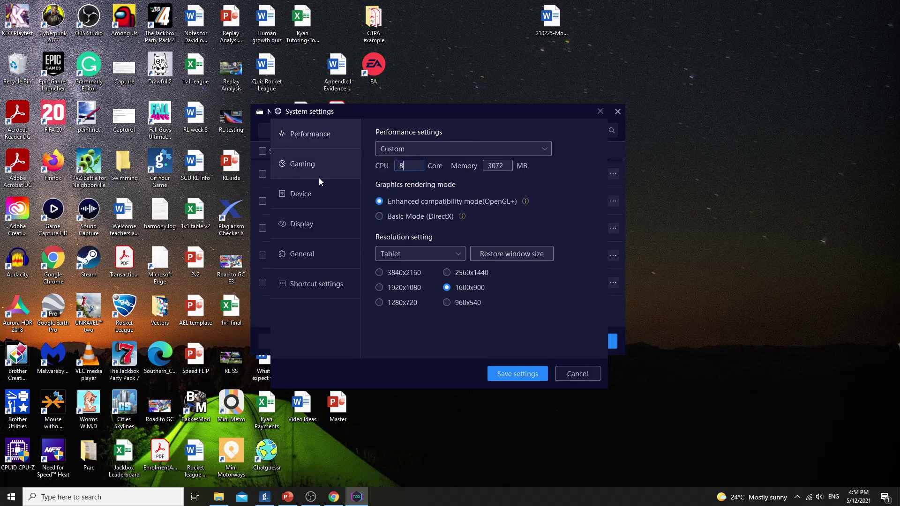
Step: Set the custom memory to 4096 MB and the tablet resolution to 1920x1080
click(429, 149)
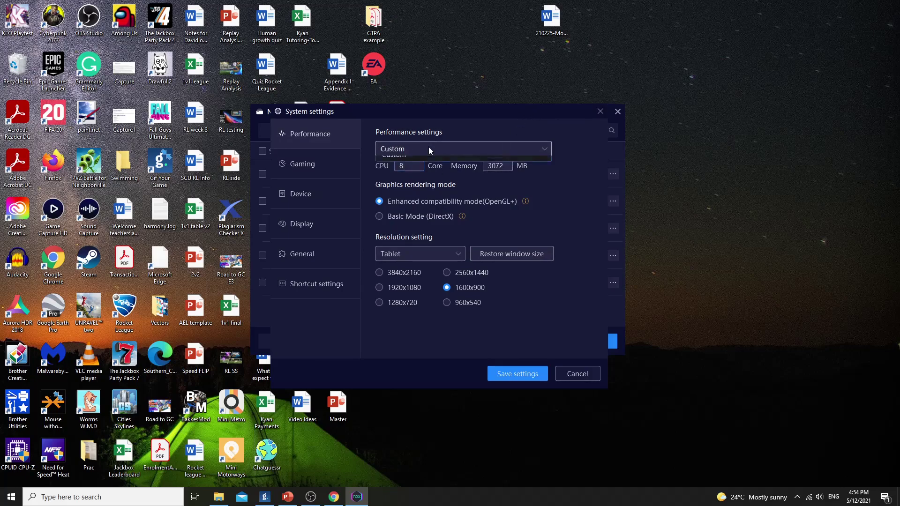
click(568, 179)
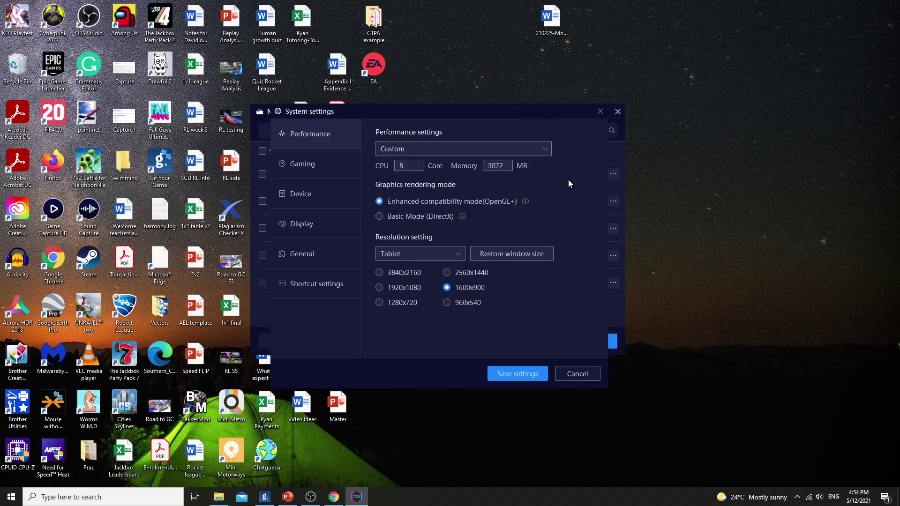
click(484, 152)
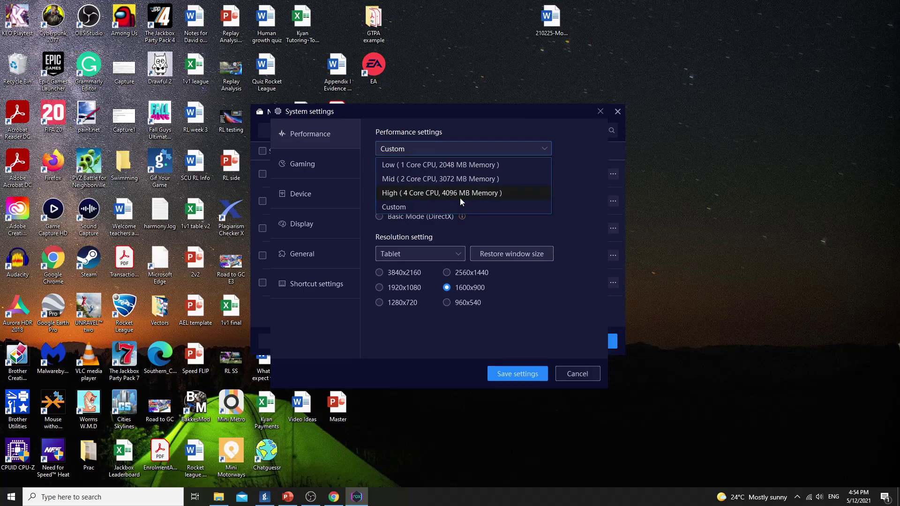
click(572, 195)
key(Tab)
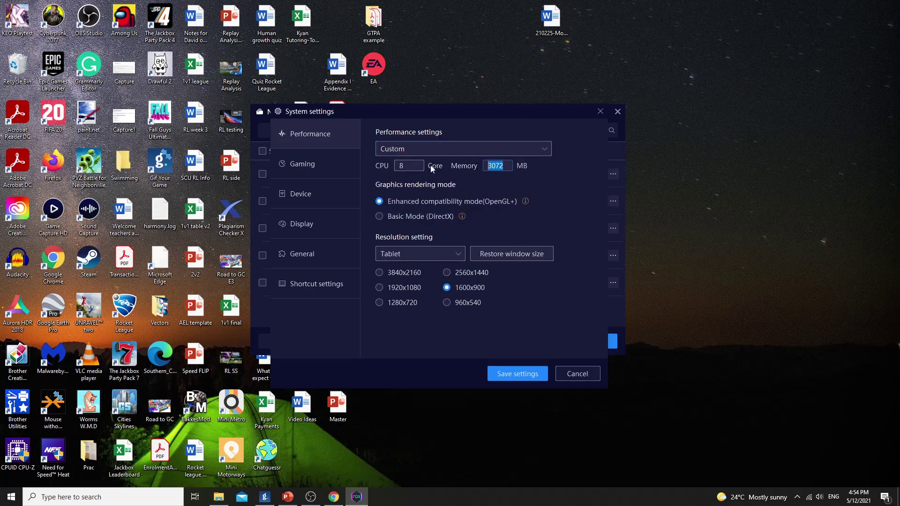
text(4096)
click(379, 288)
Step: Review the instance's gaming, device, display and general settings, keeping Samsung Galaxy S20 Ultra as the default phone model
click(308, 165)
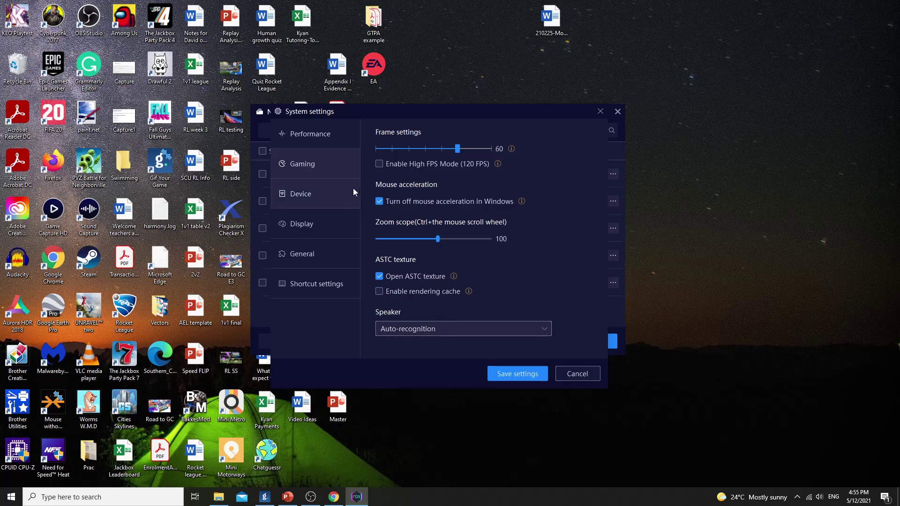
click(294, 197)
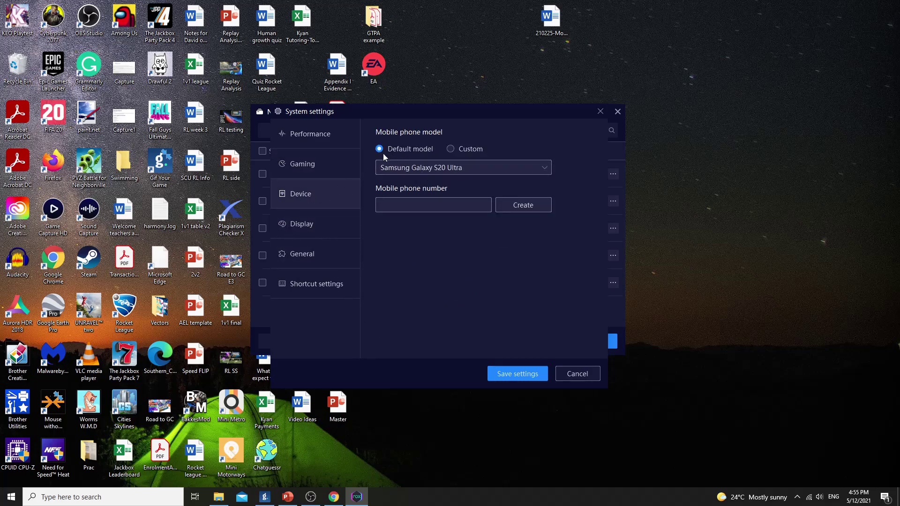
click(422, 174)
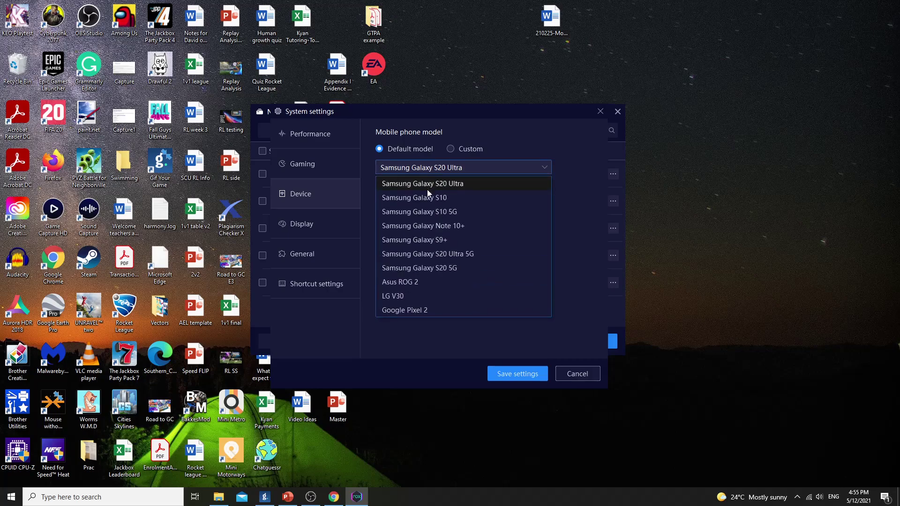
click(427, 190)
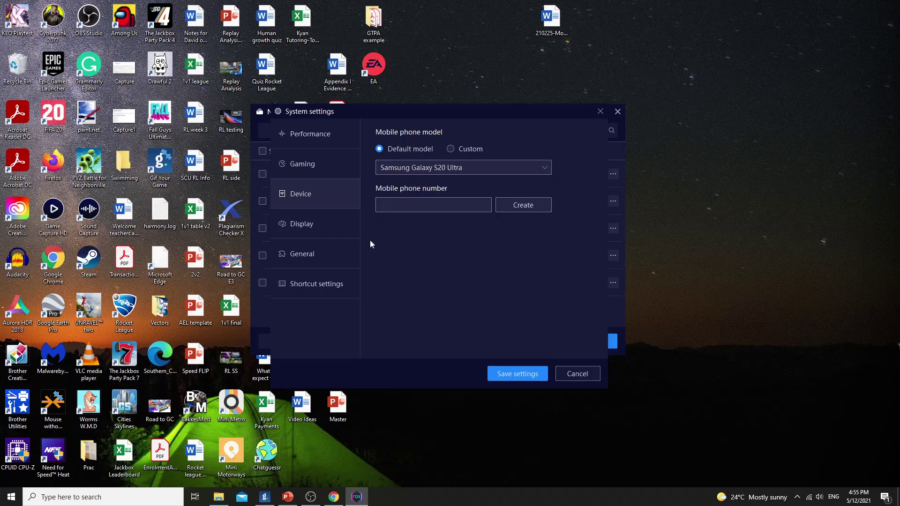
click(309, 229)
scroll(392, 230, down, 1)
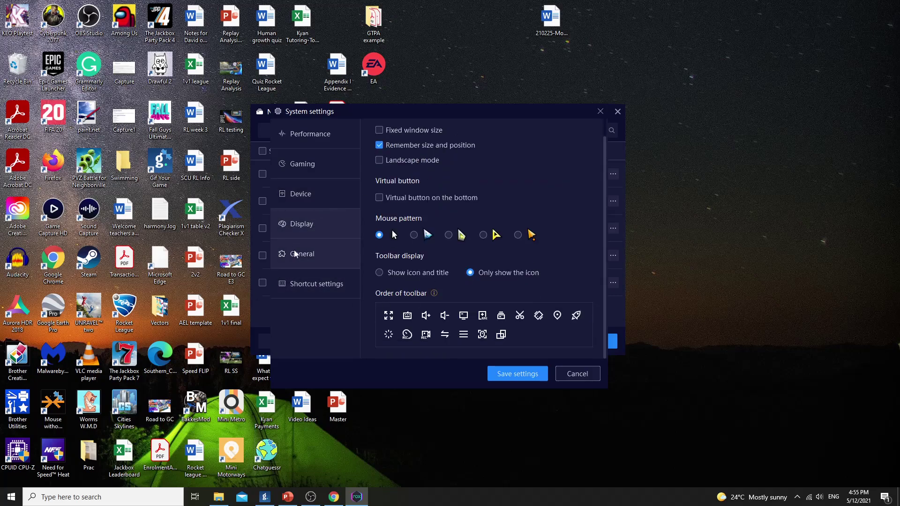
click(331, 249)
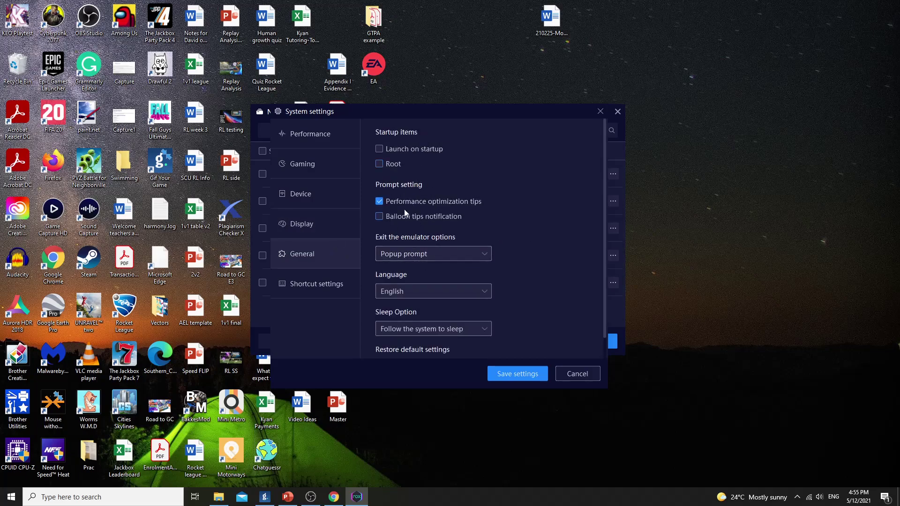
scroll(393, 203, down, 1)
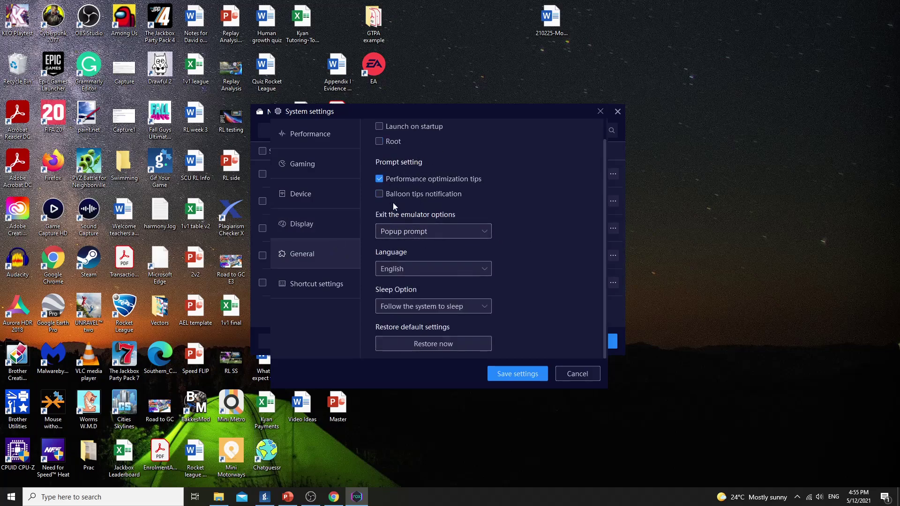
Step: Review the instance's shortcut settings and close the system settings
click(334, 288)
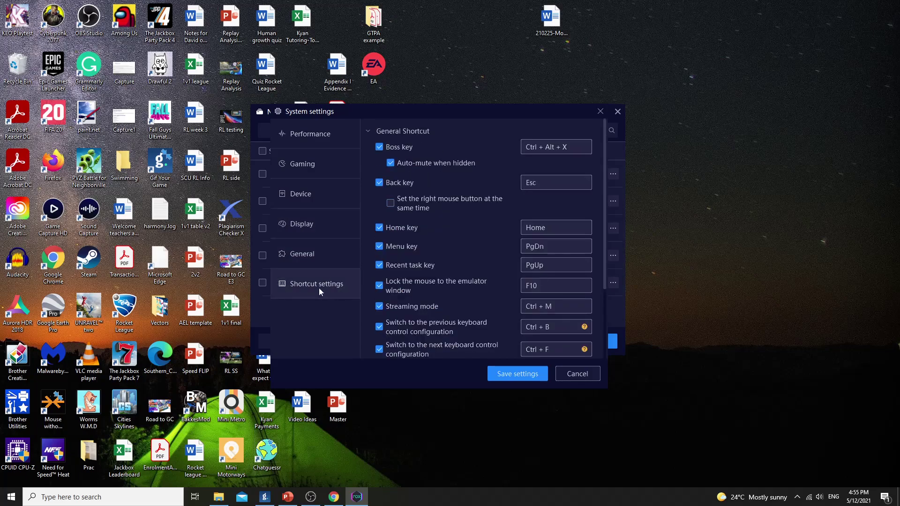
click(600, 113)
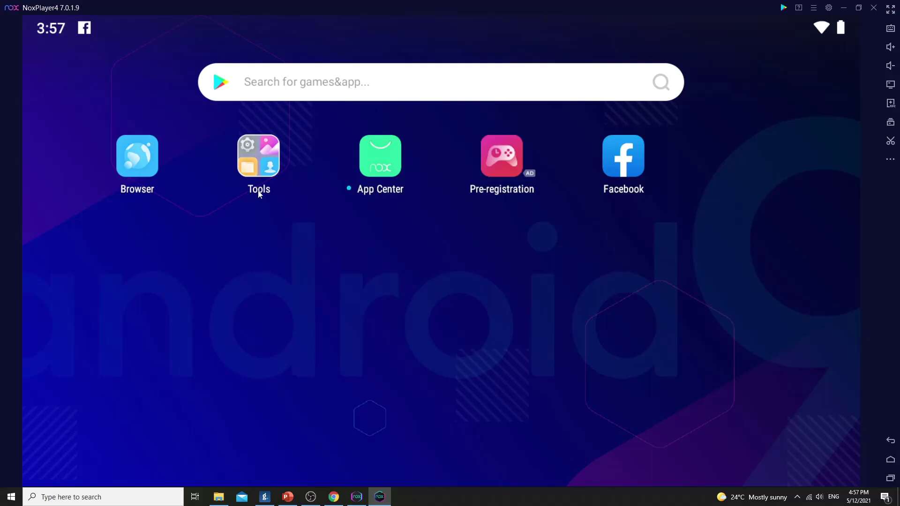
Step: Open the Play Store from the Tools folder on the new instance's home screen
click(269, 173)
drag(366, 243, 159, 218)
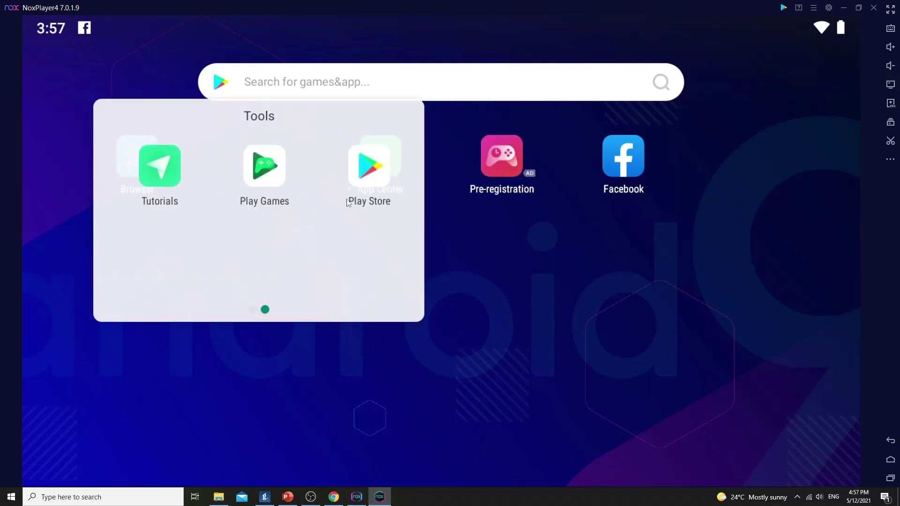
click(358, 181)
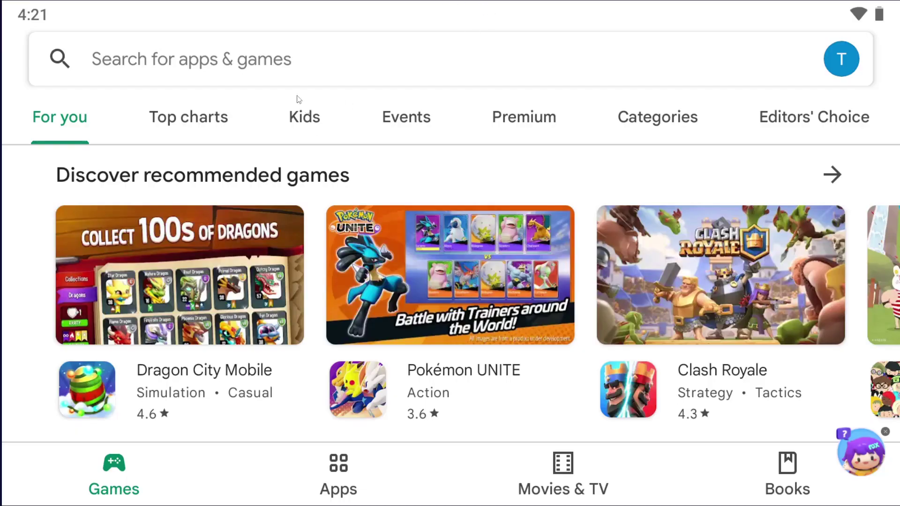
Step: Search the Play Store for "rl sideswipe" and install Rocket League Sideswipe
click(286, 73)
text(rl s)
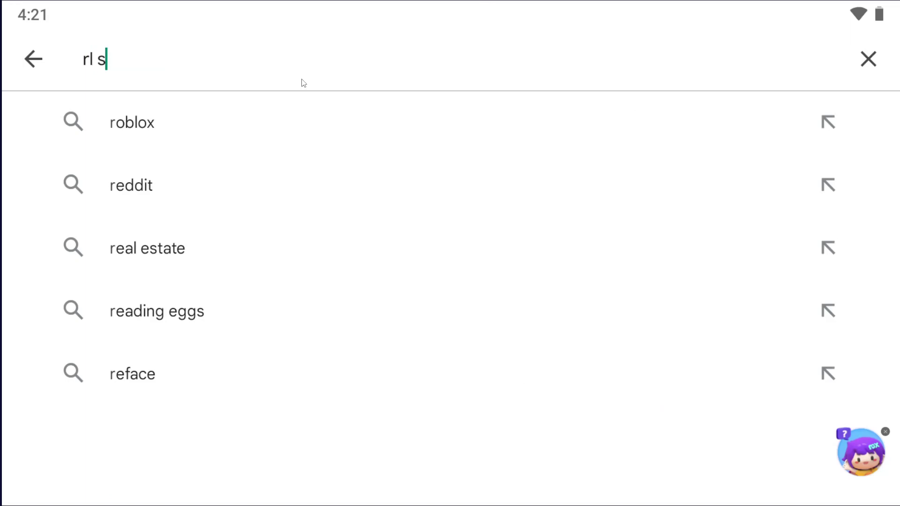
text(ideswipe)
key(Return)
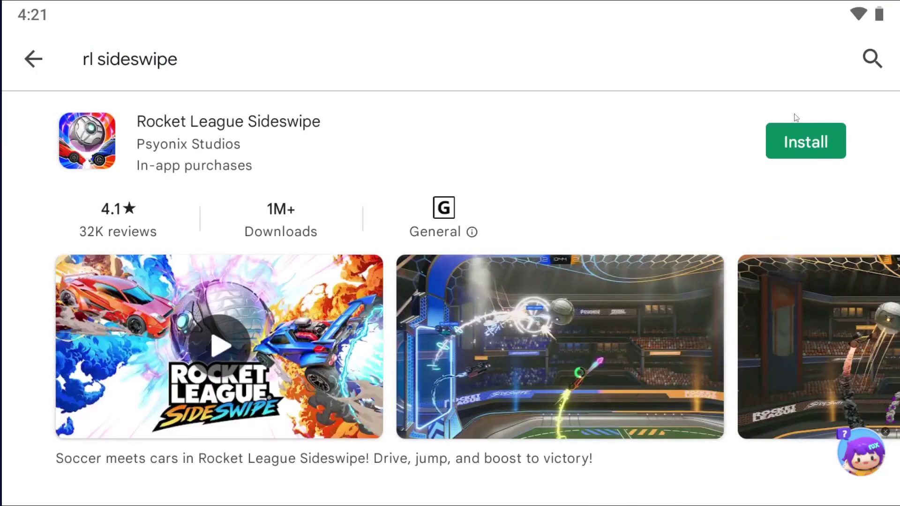
click(795, 117)
click(788, 131)
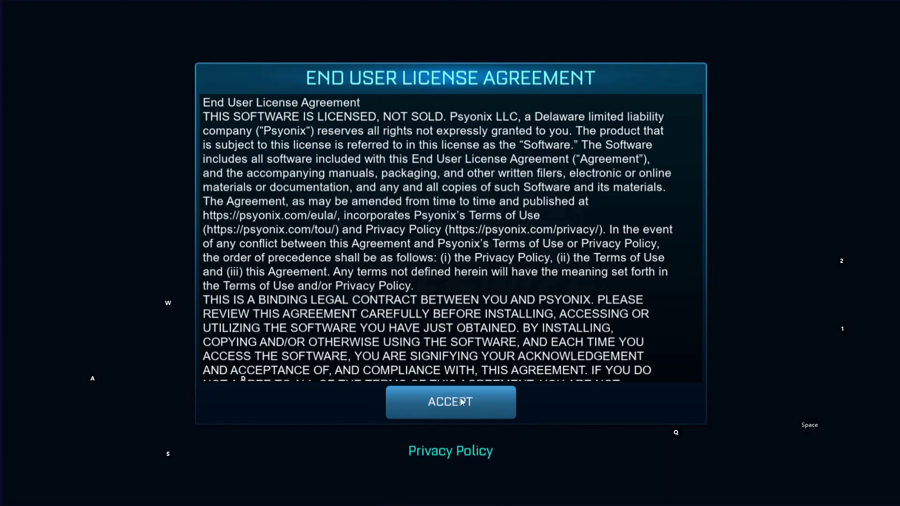
Step: Accept the game's End User License Agreement and dismiss the Community Updates notice
click(446, 407)
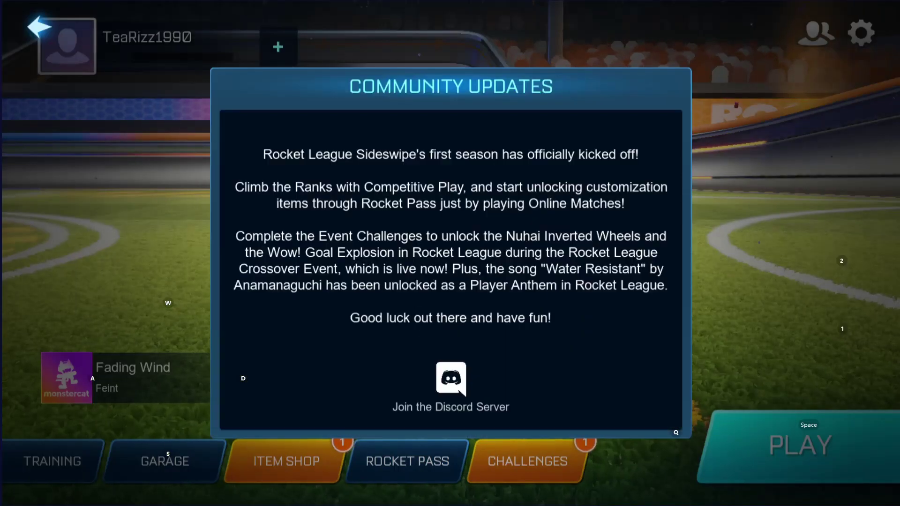
click(262, 354)
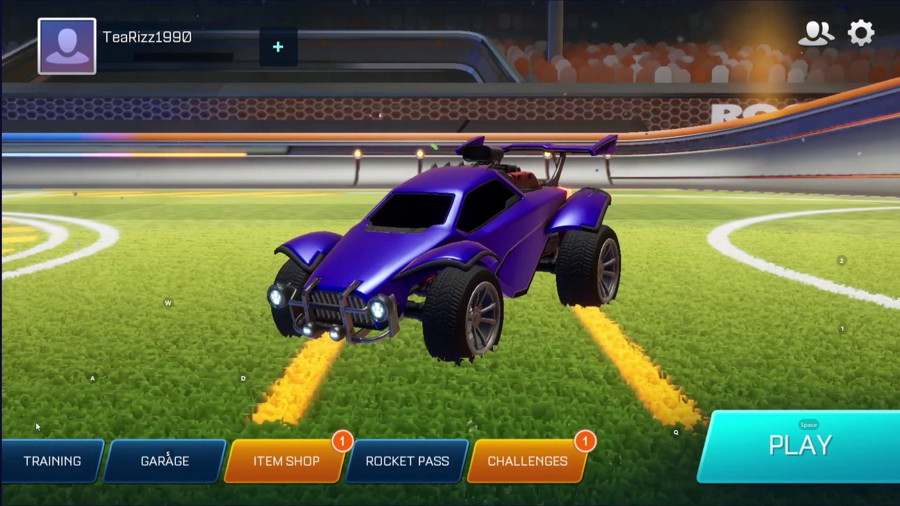
Step: Start a freeplay training session and test the car's jump with the keyboard mapping
click(53, 462)
click(159, 252)
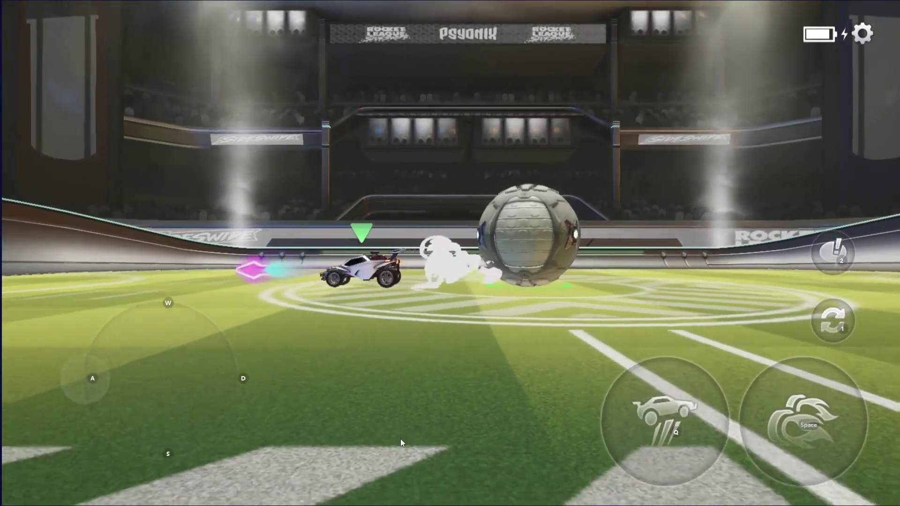
key(q)
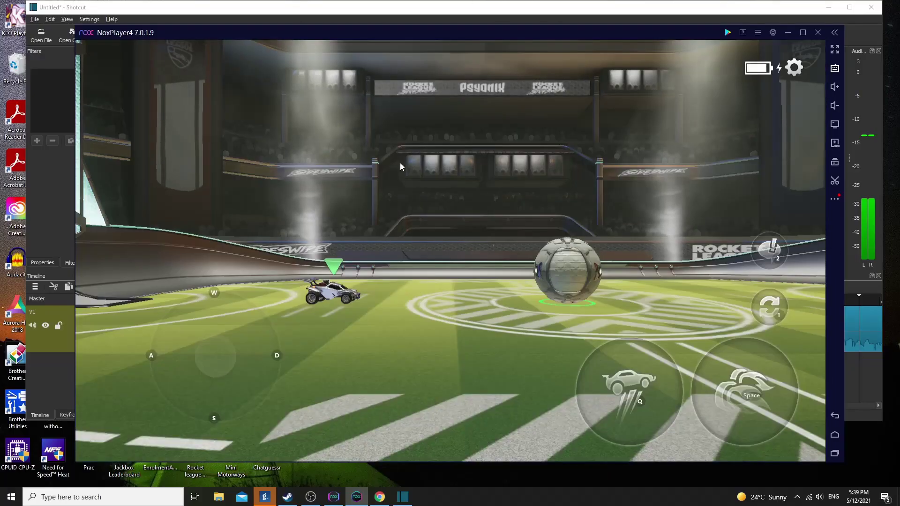
drag(608, 37, 610, 20)
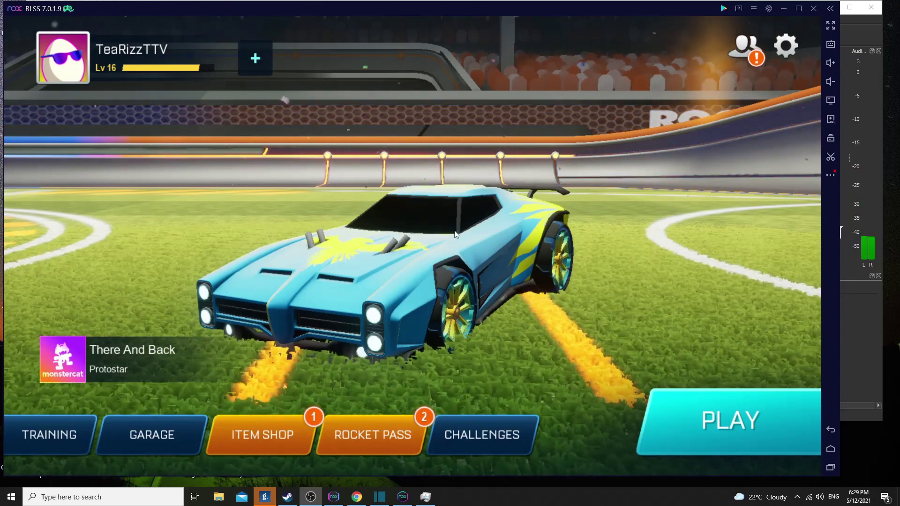
Step: Start a freeplay match on the S.C. Field arena in the RLSS instance
click(67, 434)
click(151, 262)
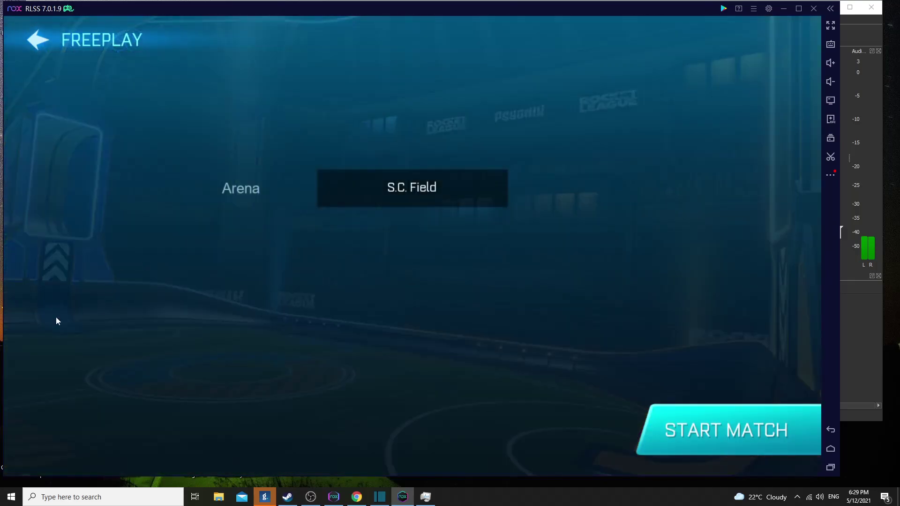
click(721, 443)
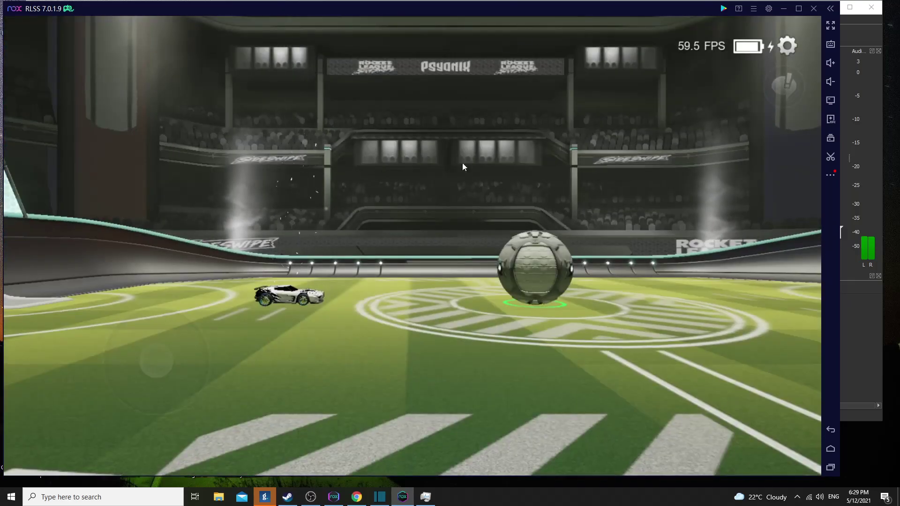
Step: Swap the positions of the X and square buttons in the Rocket League Sideswipe controller mapping and save it
click(831, 45)
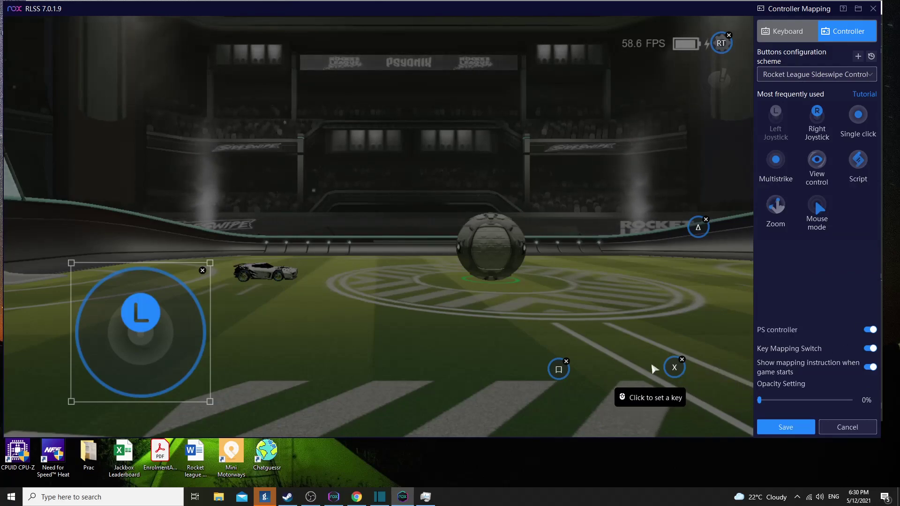
click(559, 370)
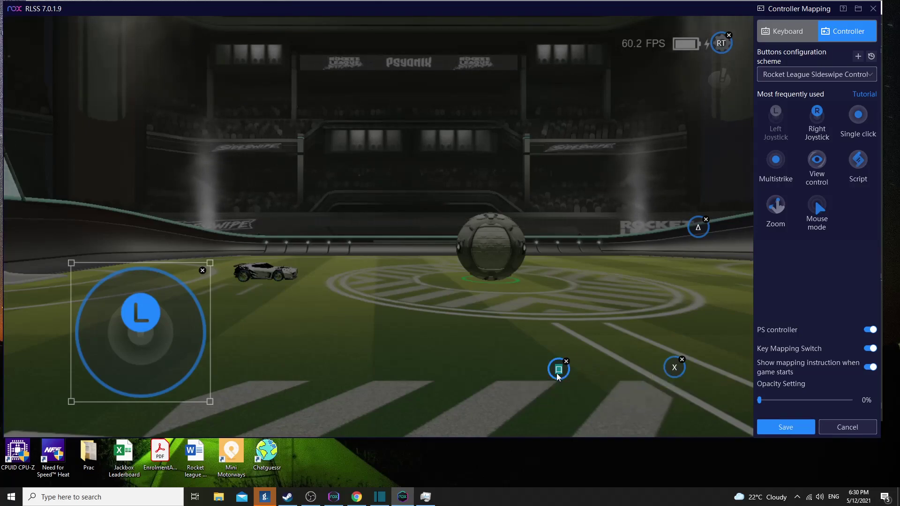
drag(686, 370, 579, 377)
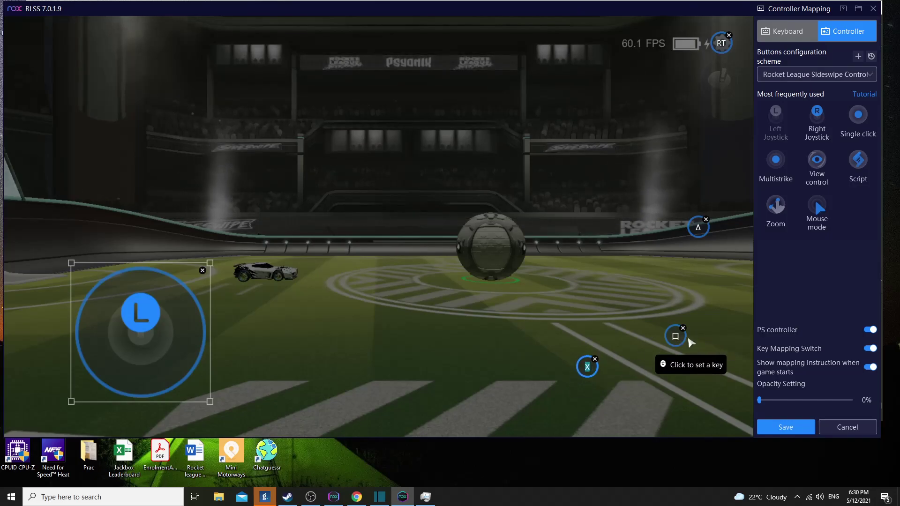
drag(680, 345, 685, 360)
click(778, 424)
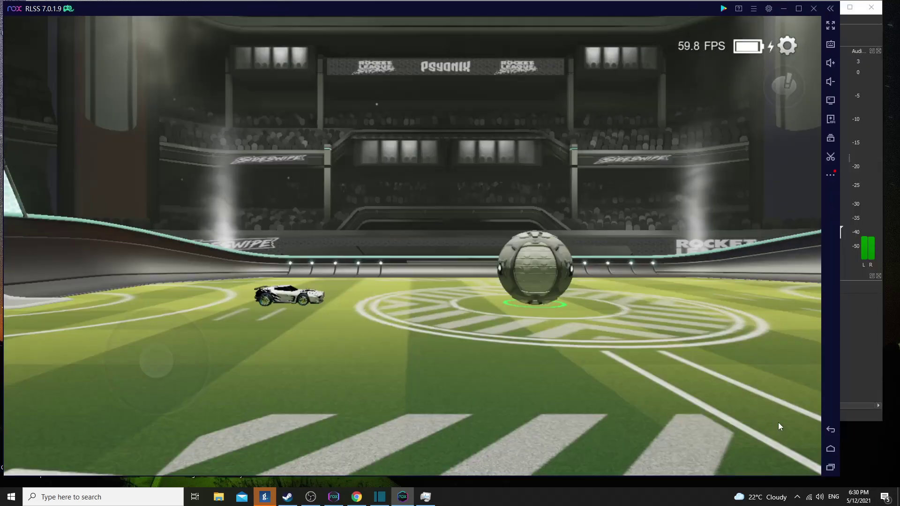
Step: Open the in-game options and bring up the editor for the on-screen control layout
click(790, 44)
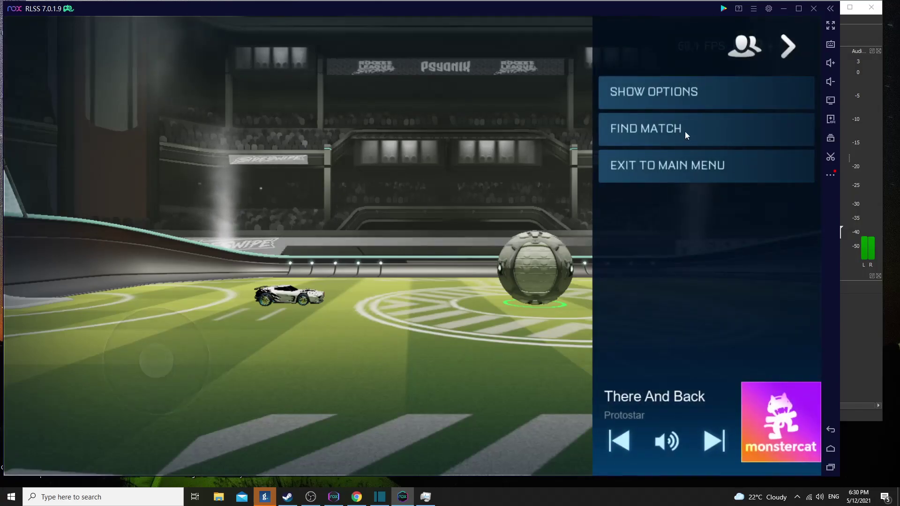
click(789, 47)
click(789, 53)
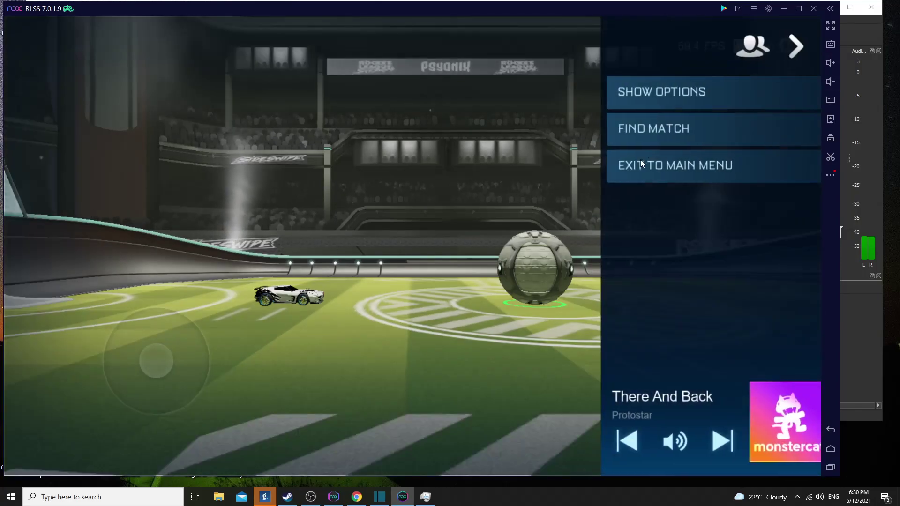
click(664, 99)
click(484, 54)
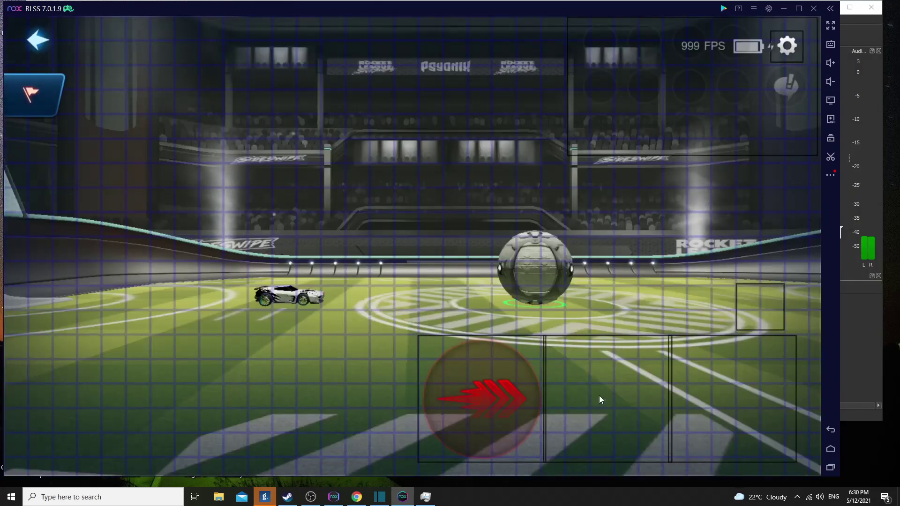
Step: Shift the X mapping to the middle of the empty control outline beside the red arrow button, save it, and leave the layout editor
click(833, 45)
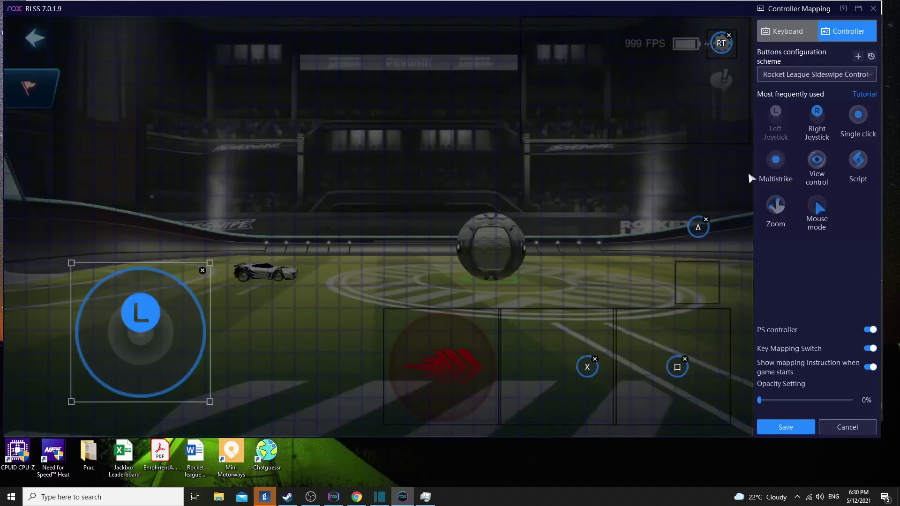
drag(590, 372, 558, 372)
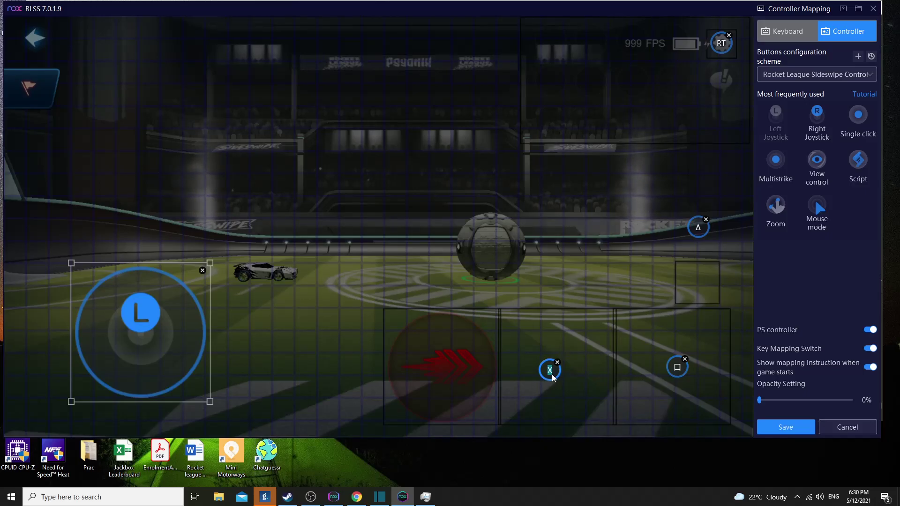
click(785, 428)
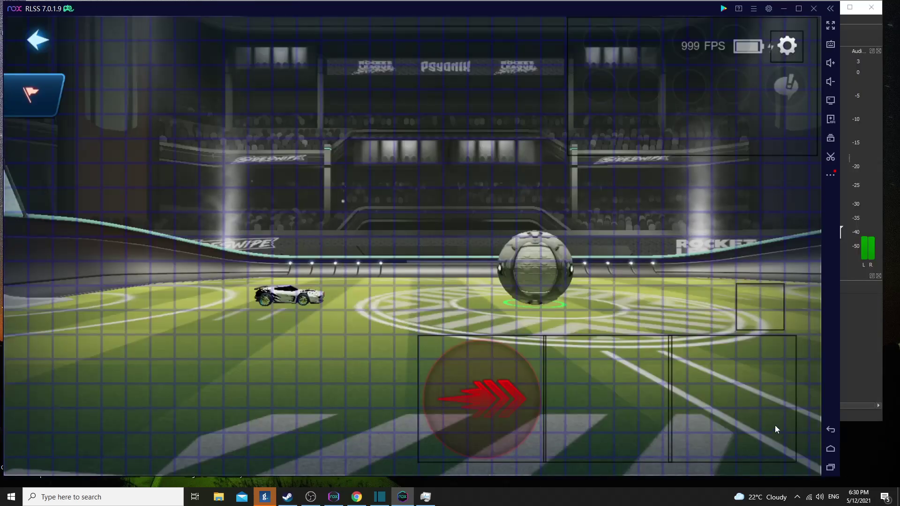
click(41, 30)
key(Escape)
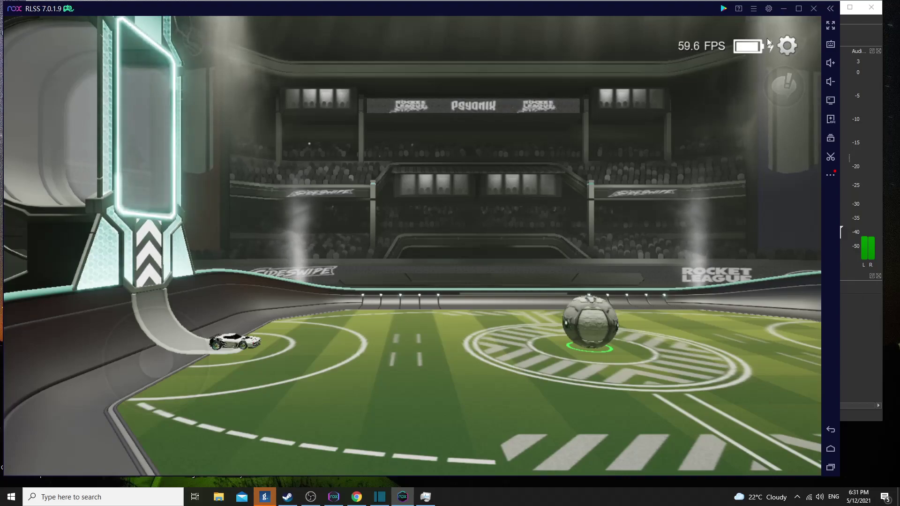
Step: Review the running instance's performance and gaming settings, including the available speaker outputs, and save the settings
click(768, 9)
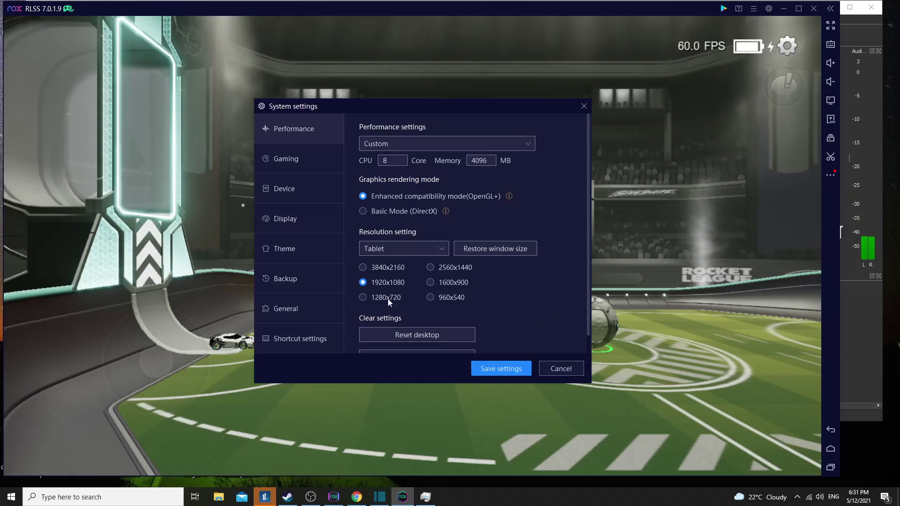
click(293, 162)
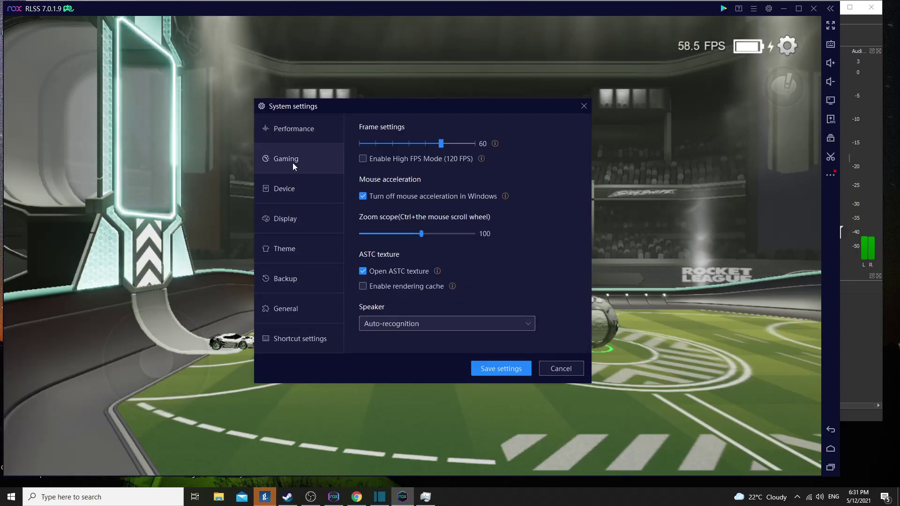
click(418, 323)
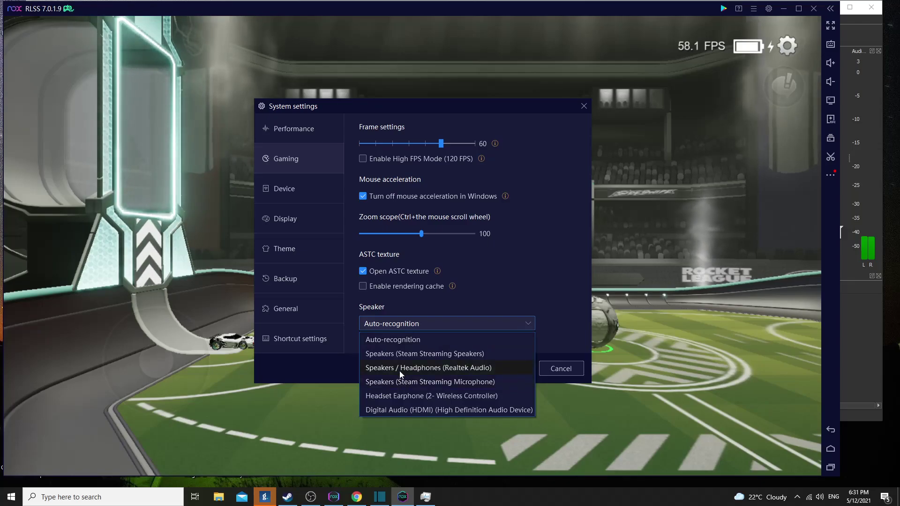
click(559, 344)
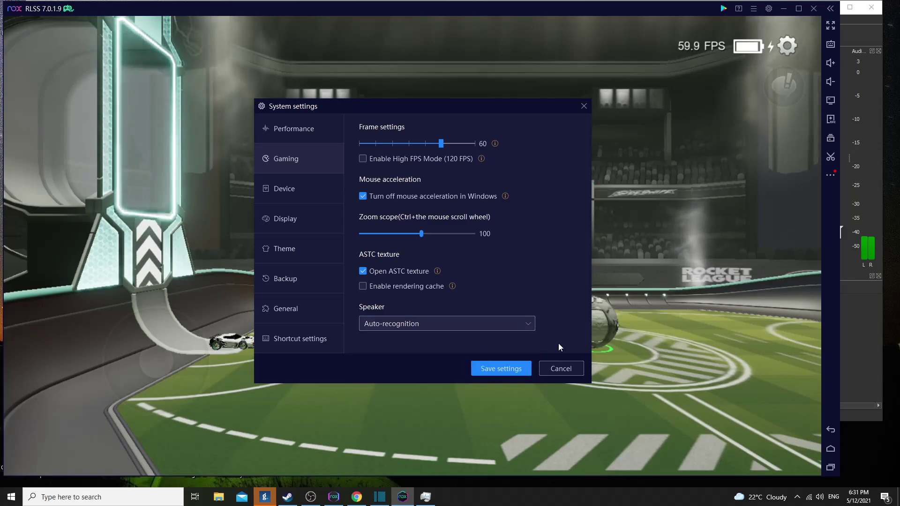
click(488, 369)
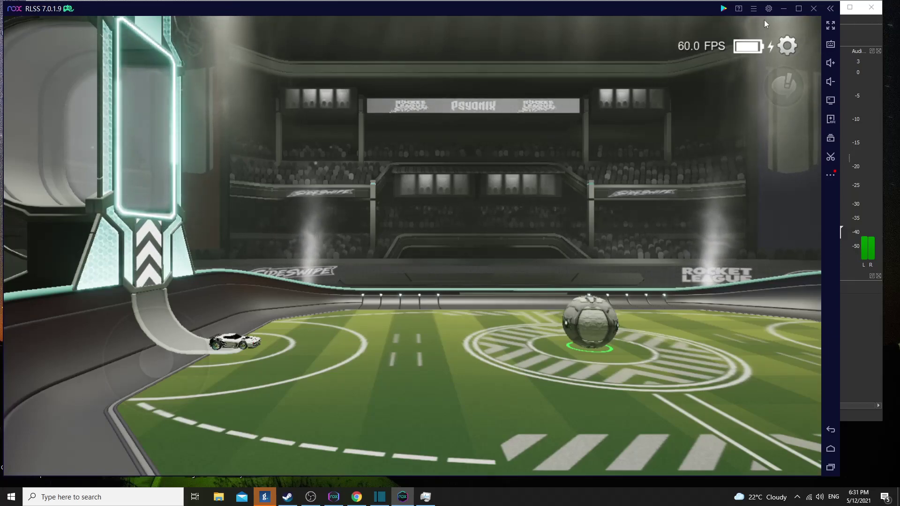
Step: Reopen the system settings, examine the performance presets and close the dialog
click(769, 9)
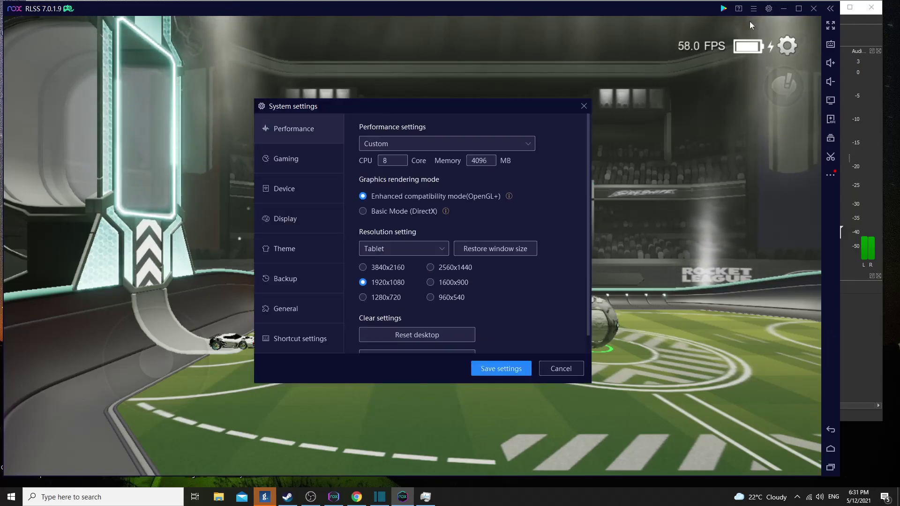
click(411, 145)
click(558, 202)
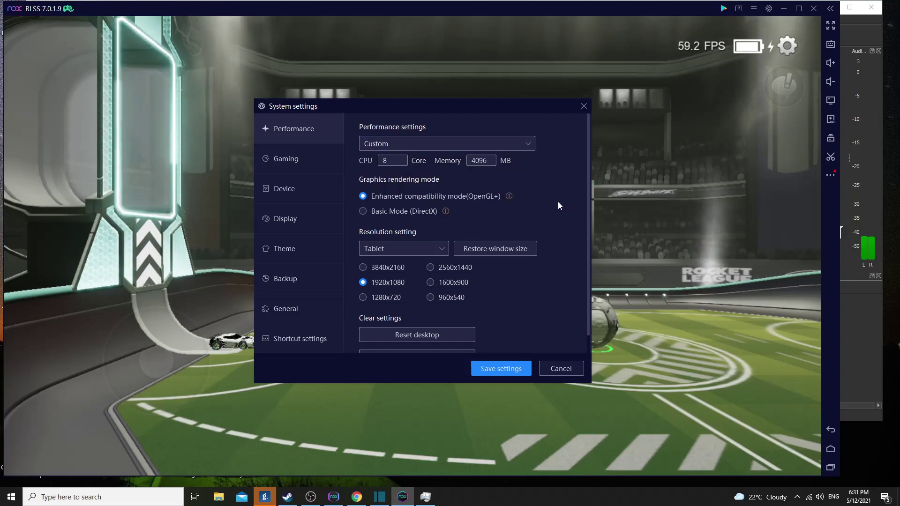
click(584, 109)
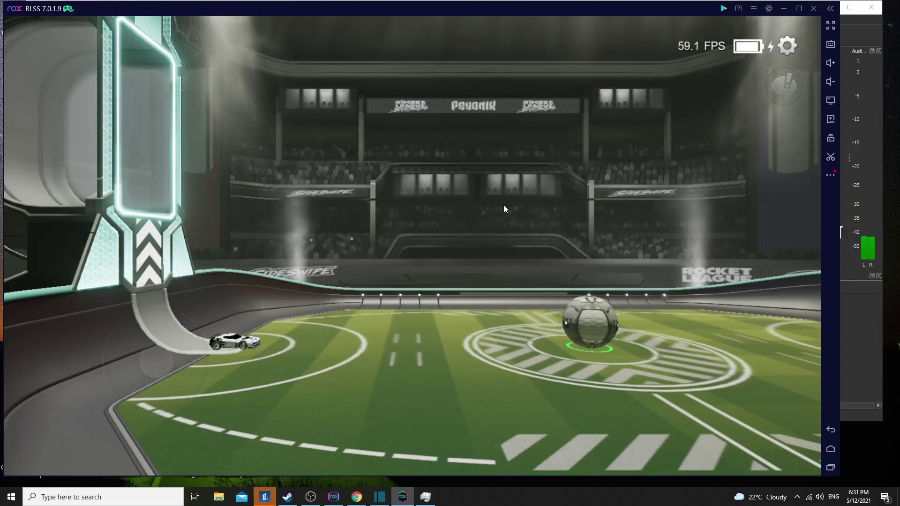